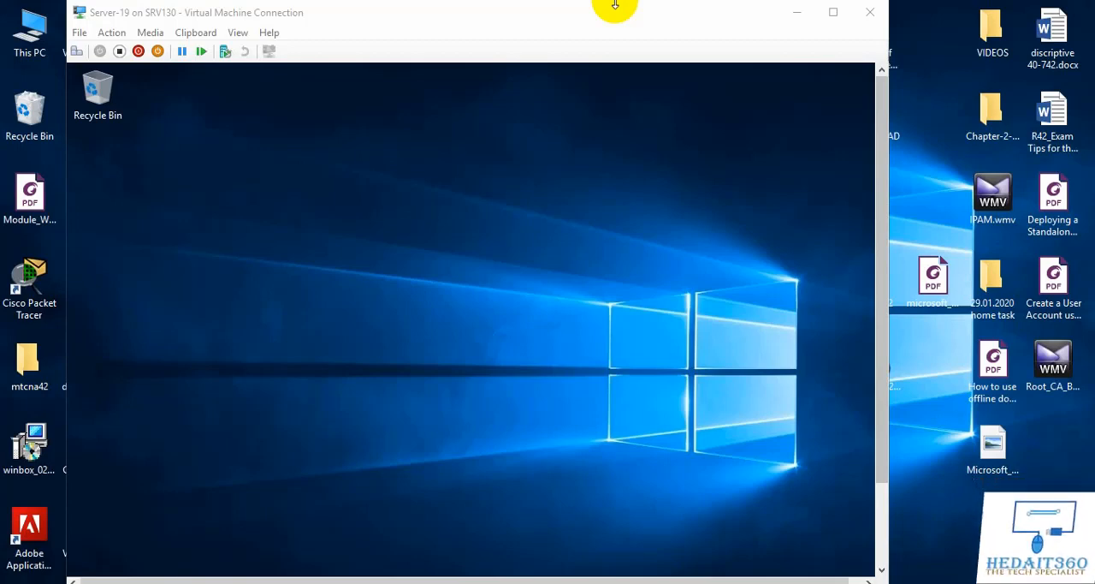
Step: Reposition the Server-19 virtual machine window on the desktop and switch it to full screen mode
click(478, 23)
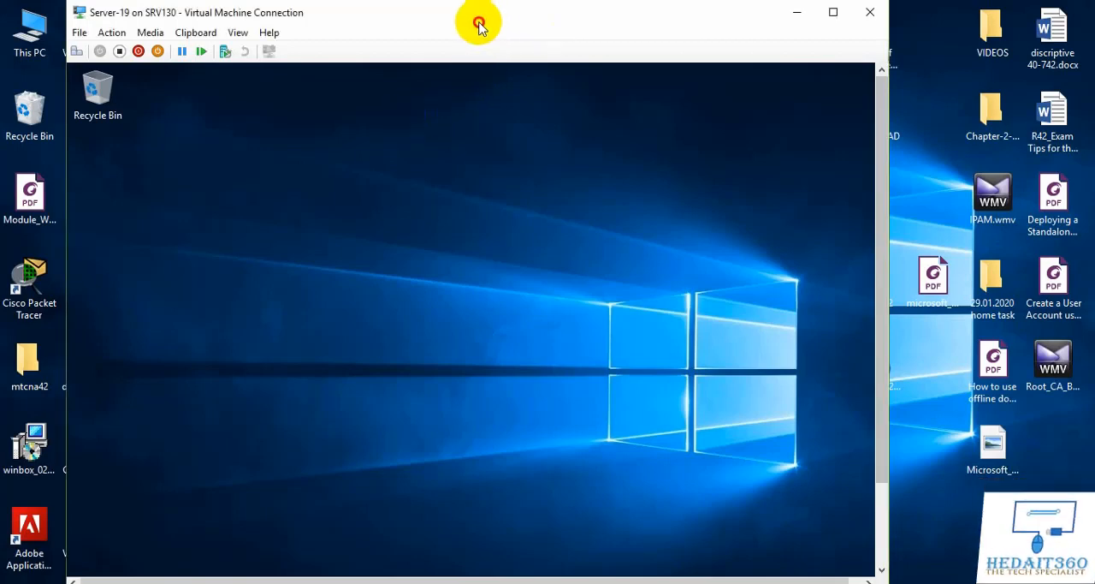
drag(479, 25, 515, 39)
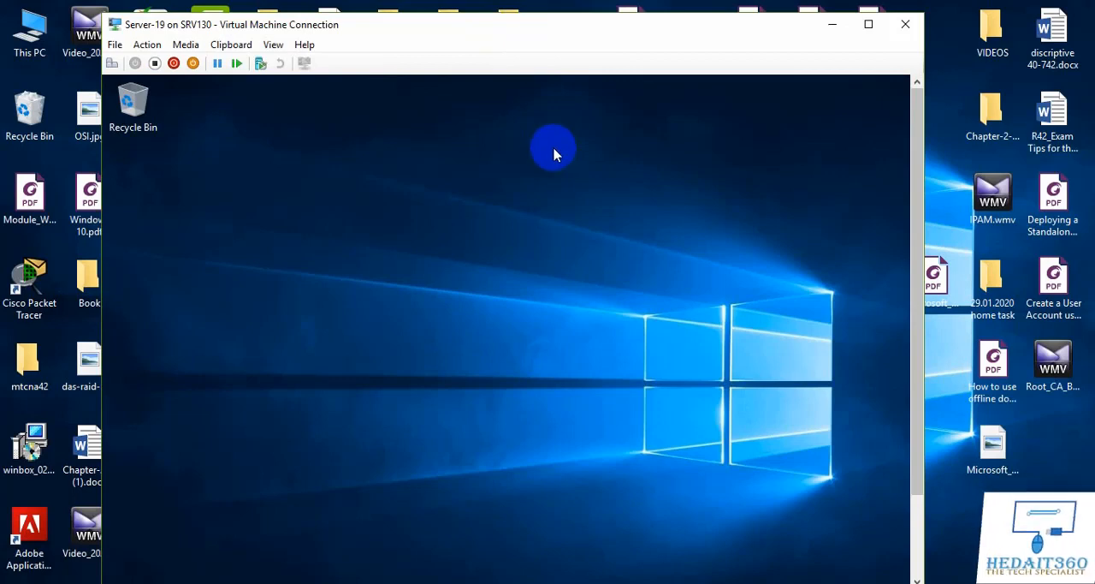
click(548, 33)
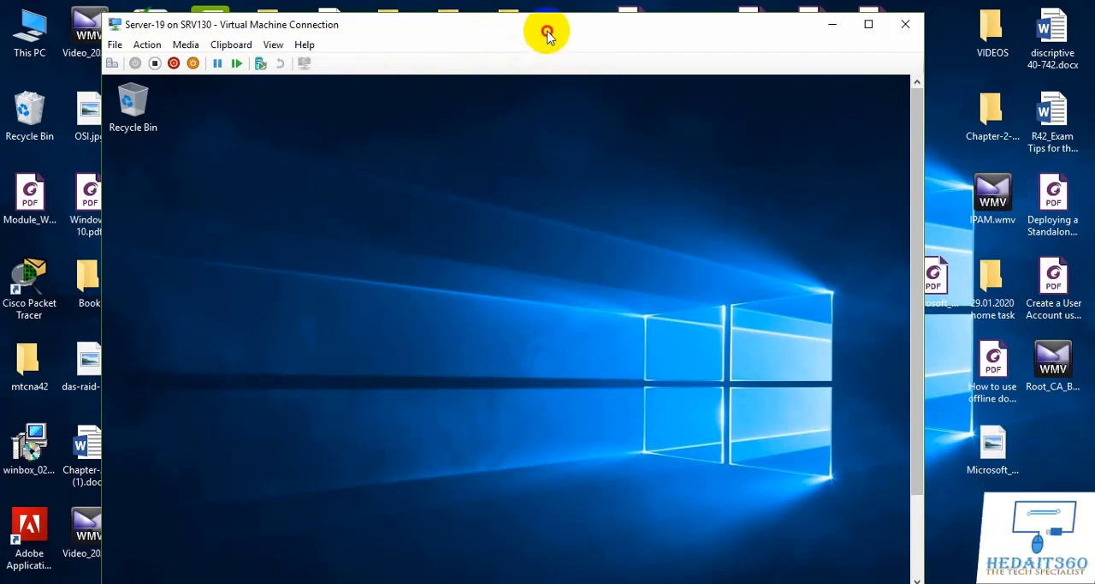
drag(395, 30, 400, 29)
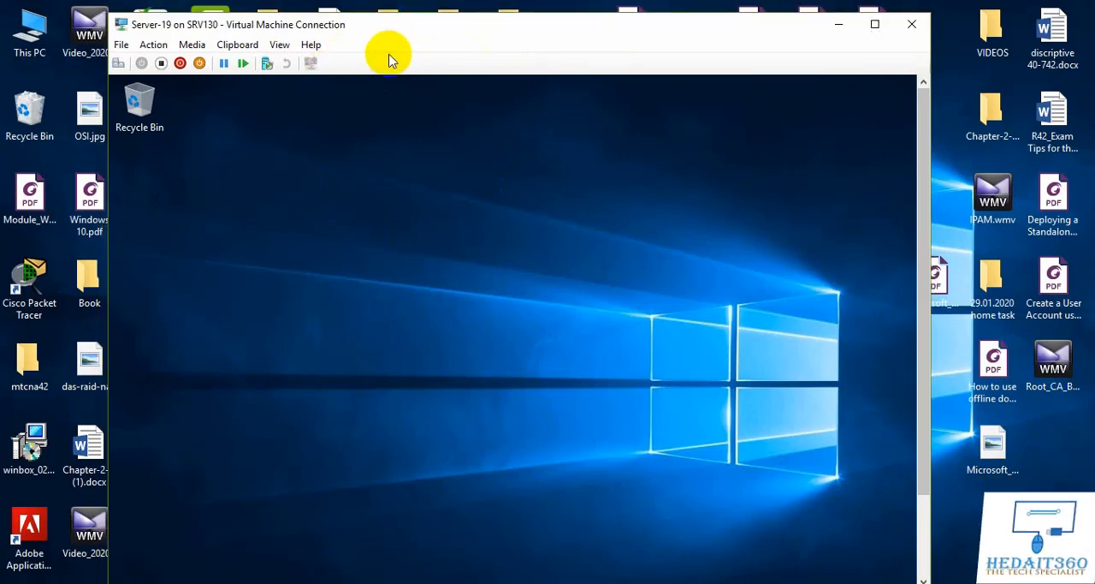
click(280, 44)
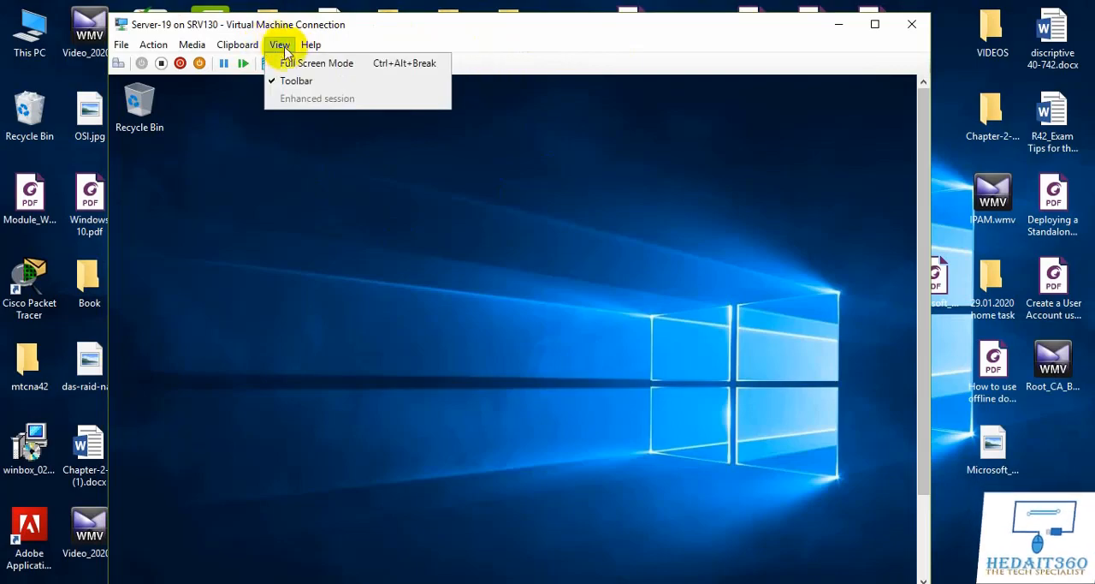
click(290, 64)
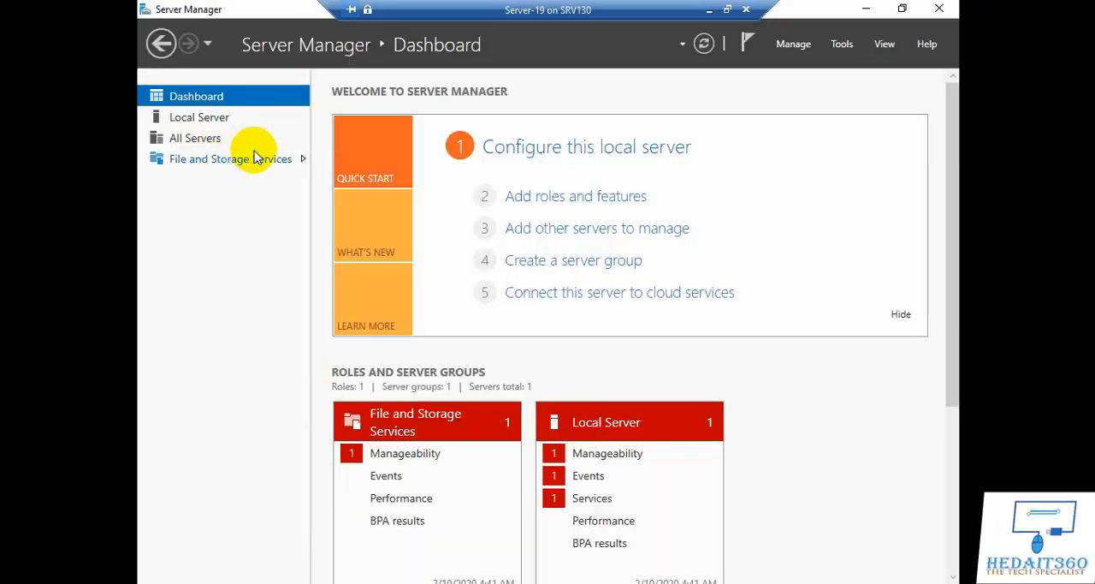
Step: Start adding roles and features from the local server view, using role-based installation with PDC as the destination server
click(212, 122)
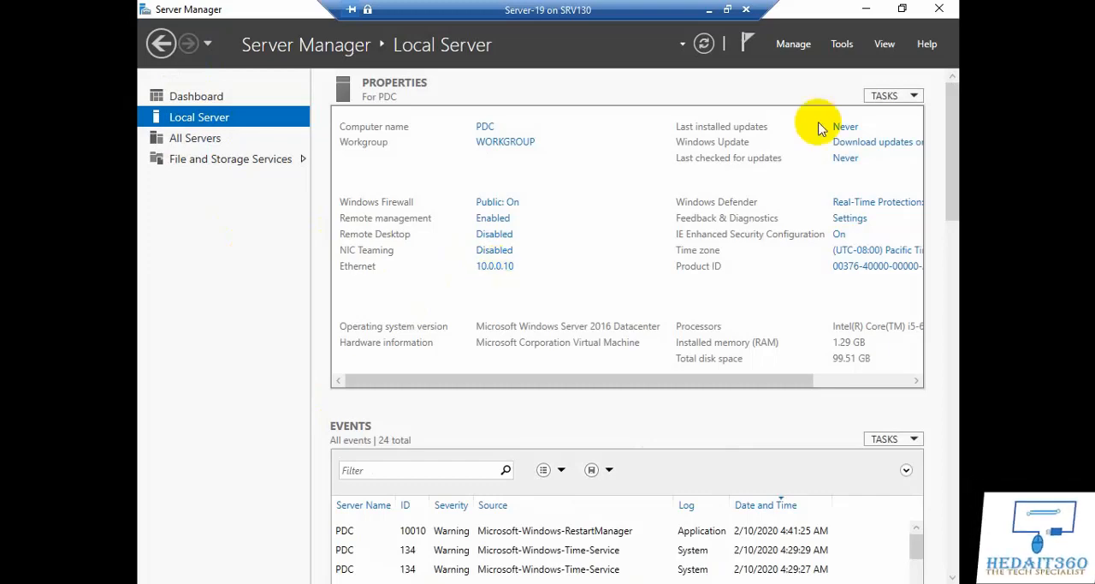
click(793, 44)
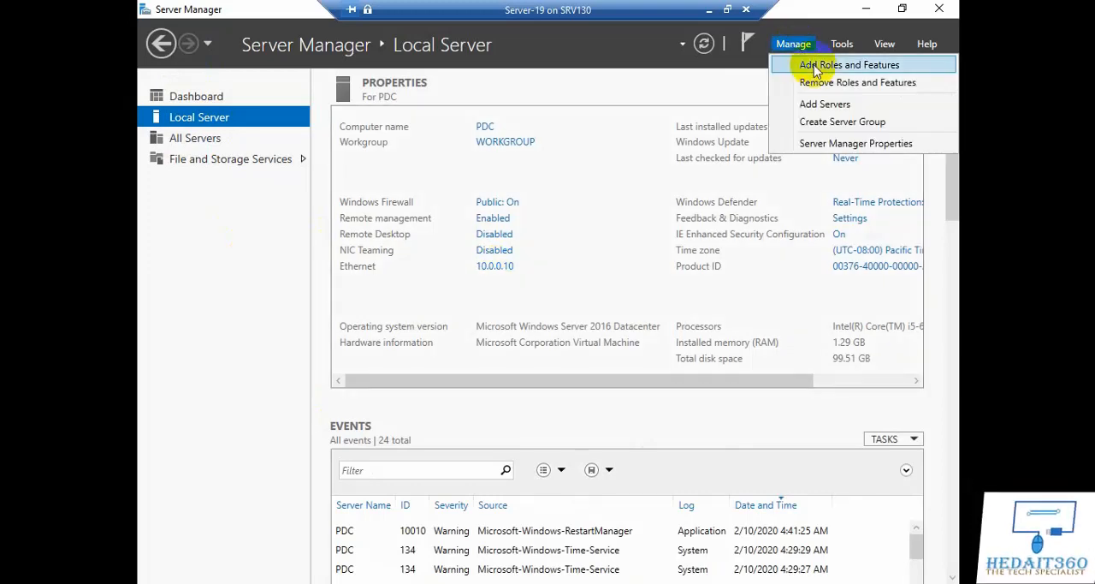
click(815, 68)
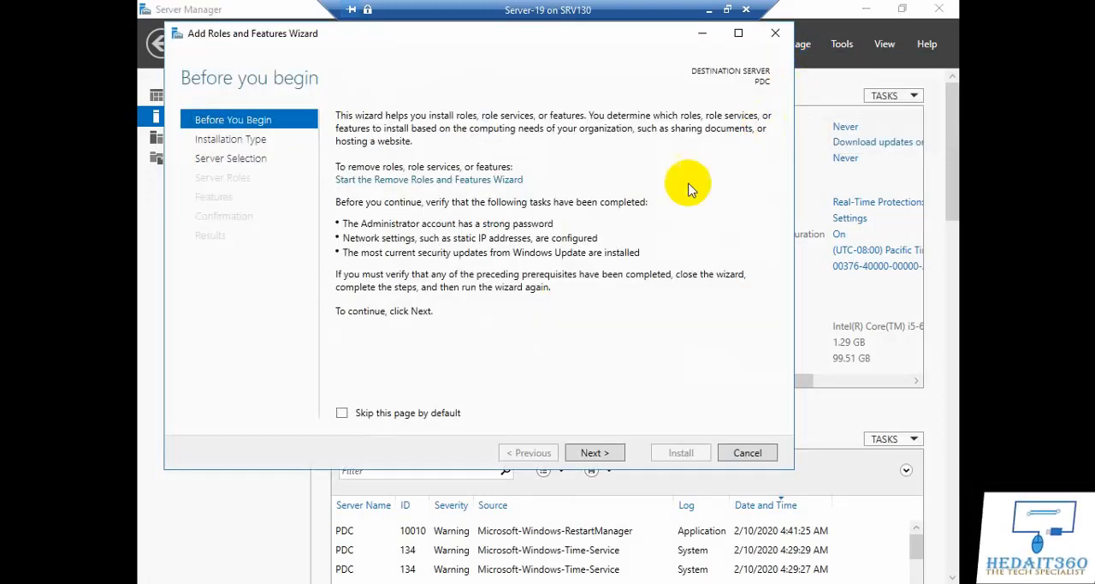
click(592, 452)
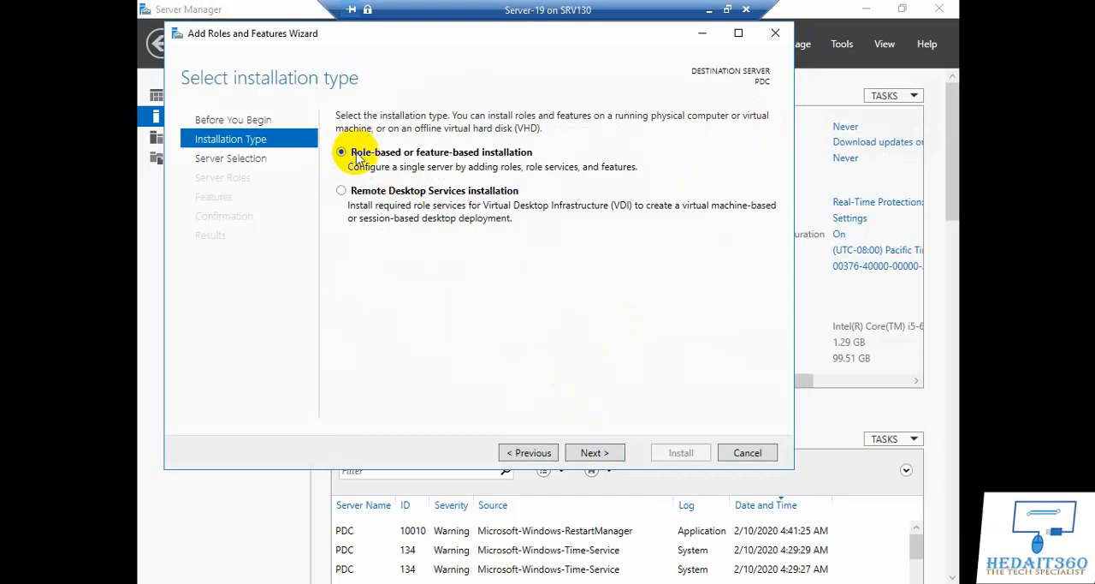
click(598, 453)
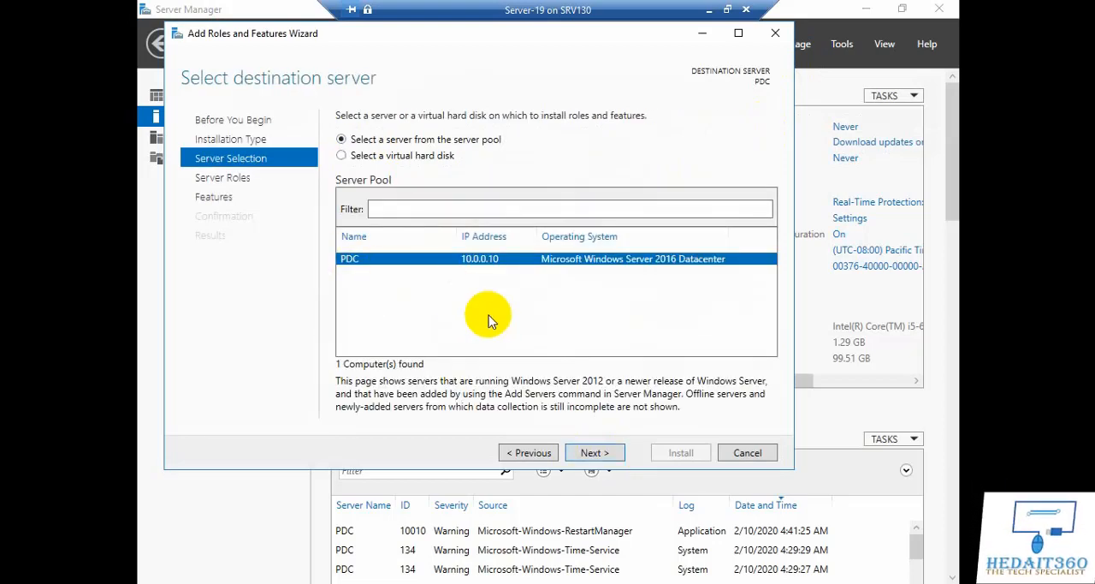
click(596, 453)
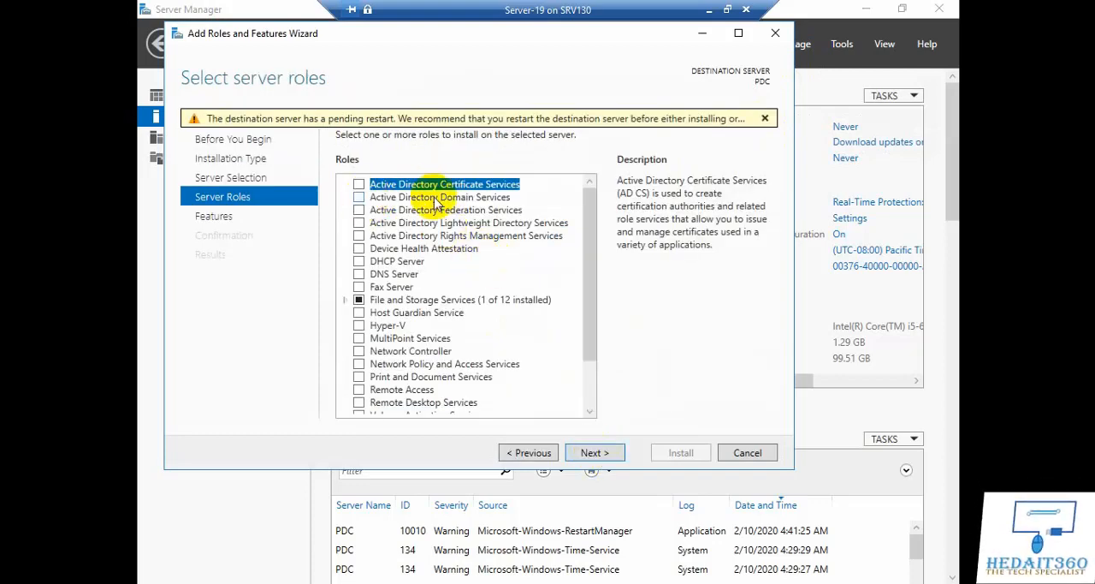
Step: Add the Active Directory Domain Services role with its required management features, keep the default features, and install it
click(360, 197)
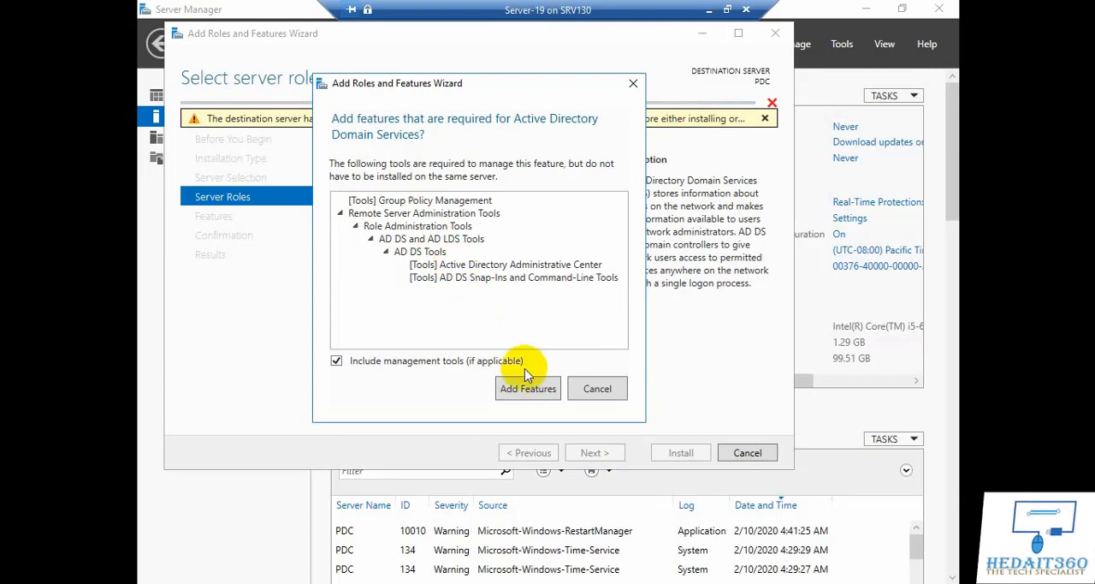
click(527, 389)
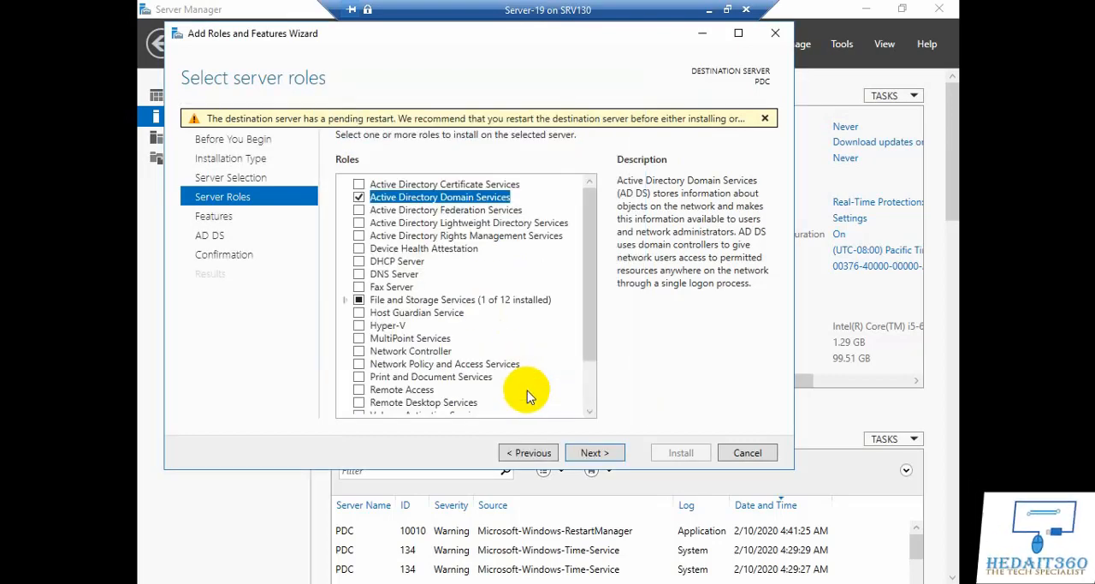
click(592, 453)
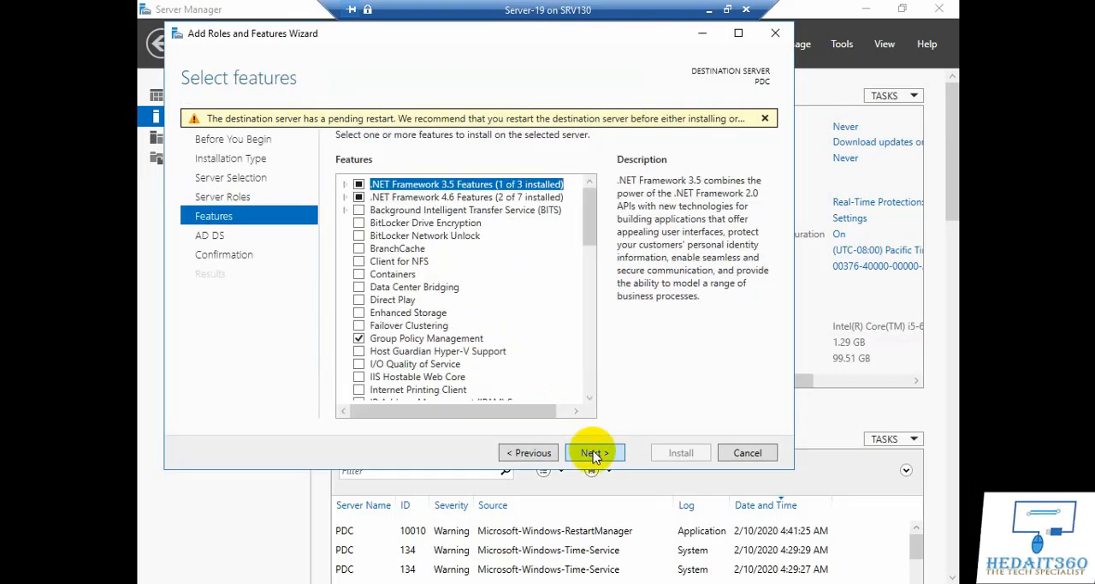
click(594, 455)
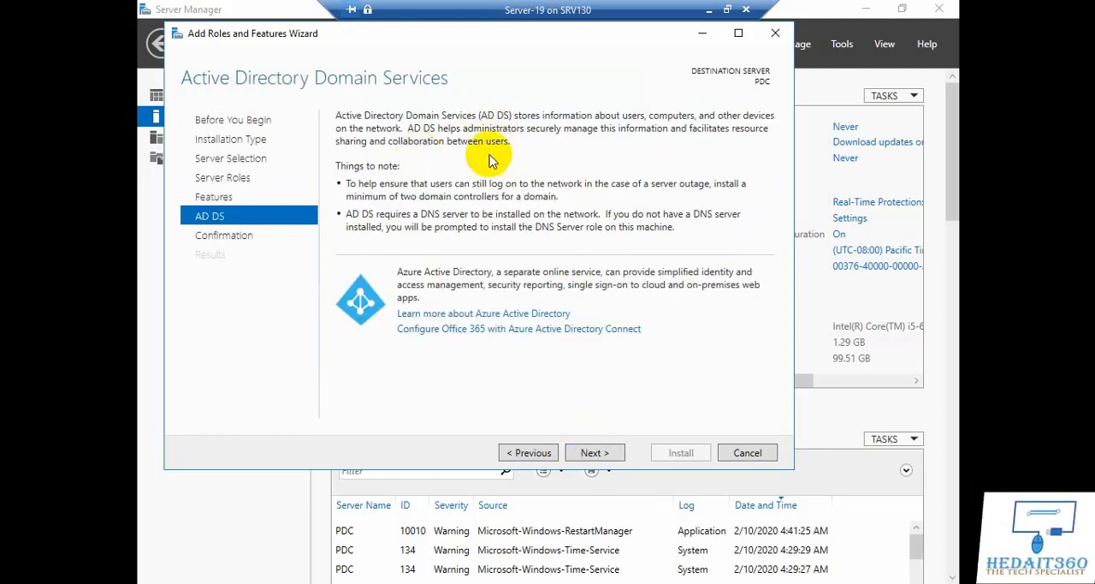
click(598, 453)
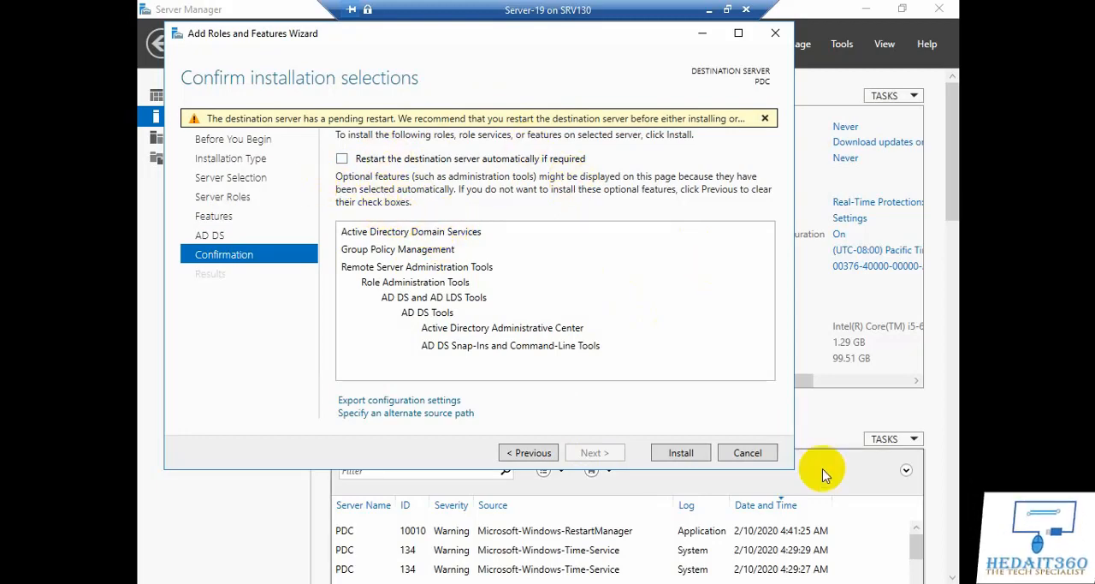
click(681, 453)
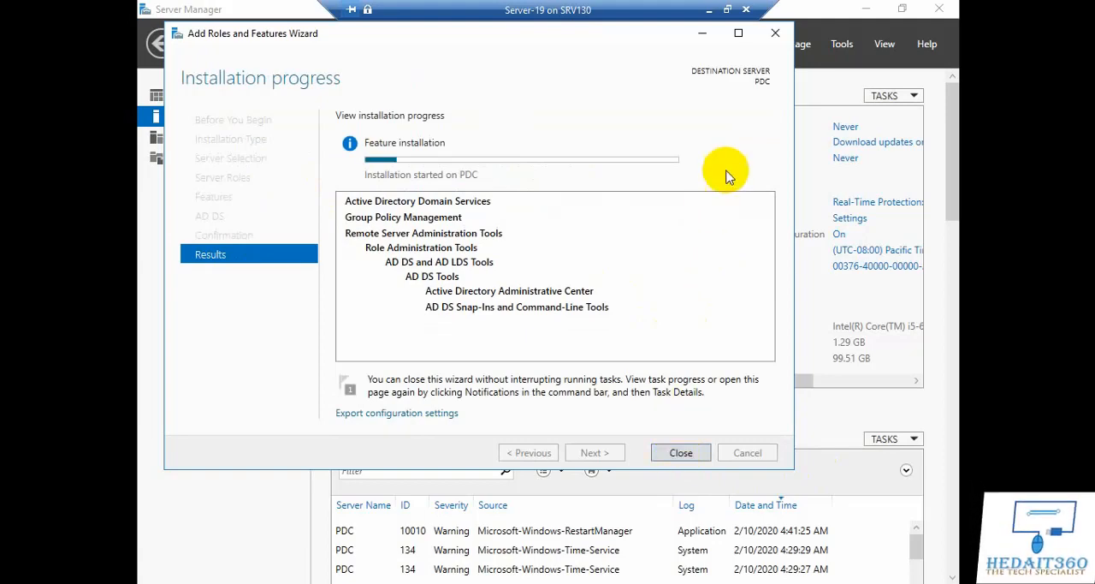
Step: Leave full screen and start promoting the server to a domain controller from the AD DS post-deployment configuration task
click(729, 9)
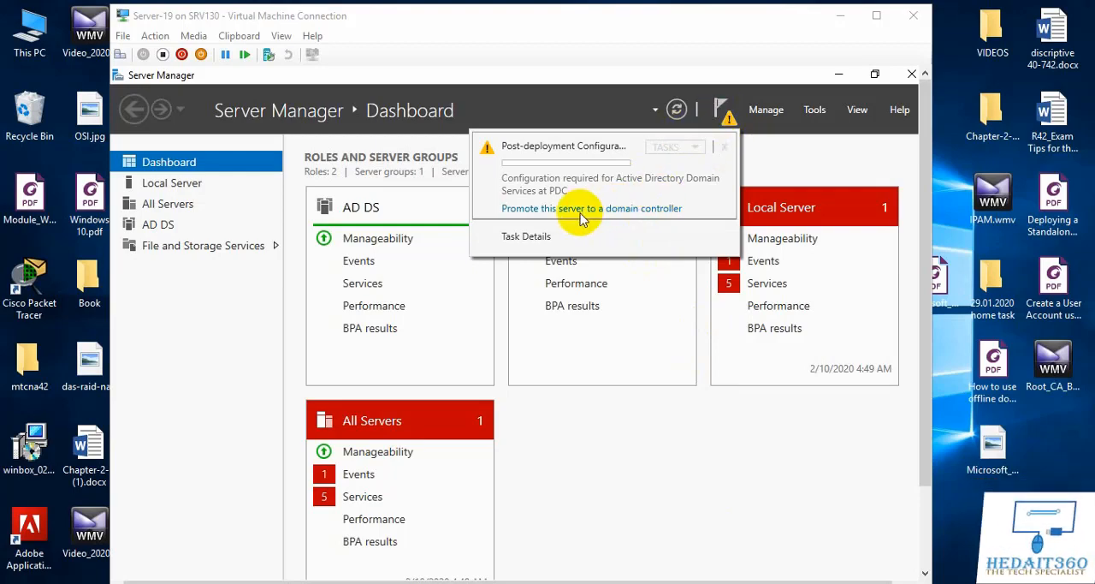
click(726, 114)
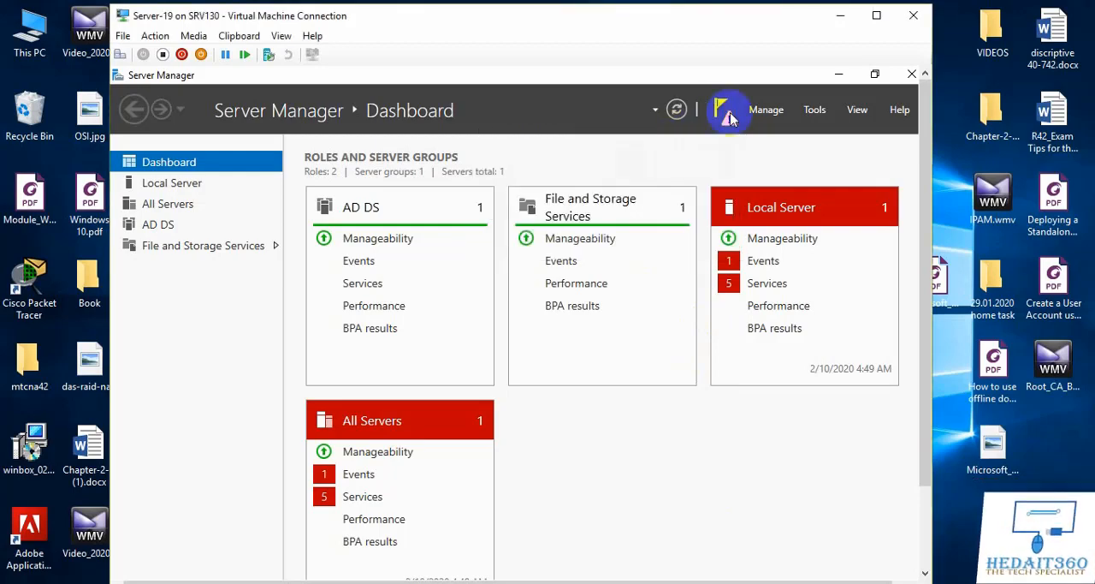
click(161, 228)
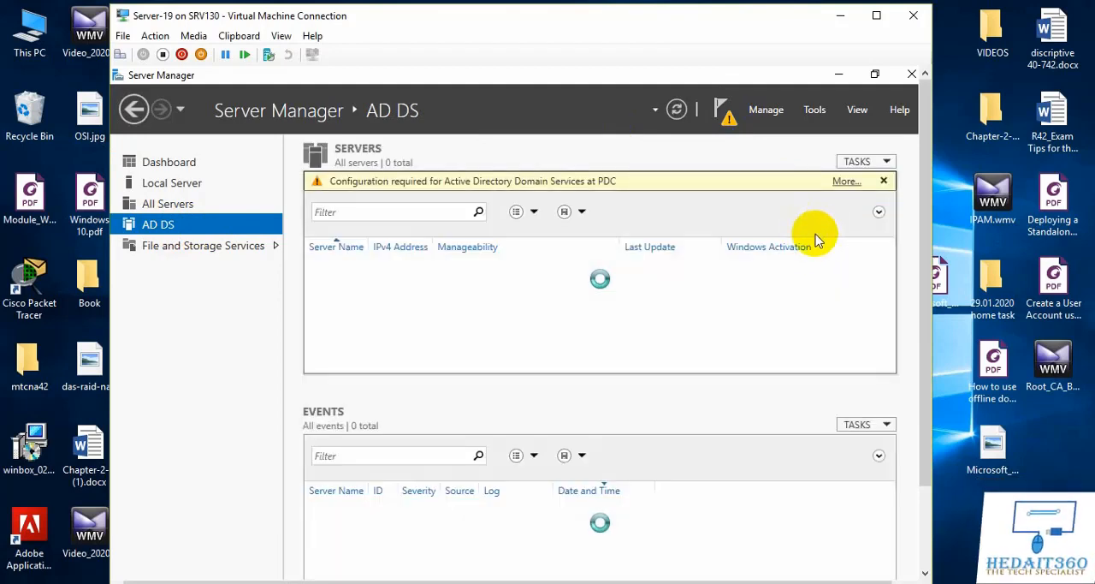
click(846, 182)
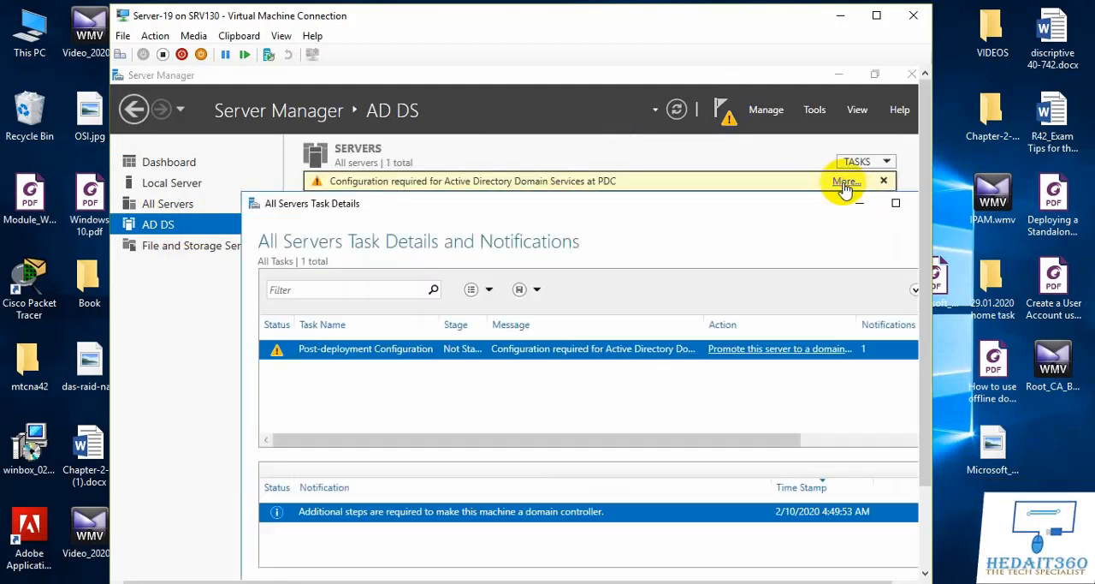
click(809, 350)
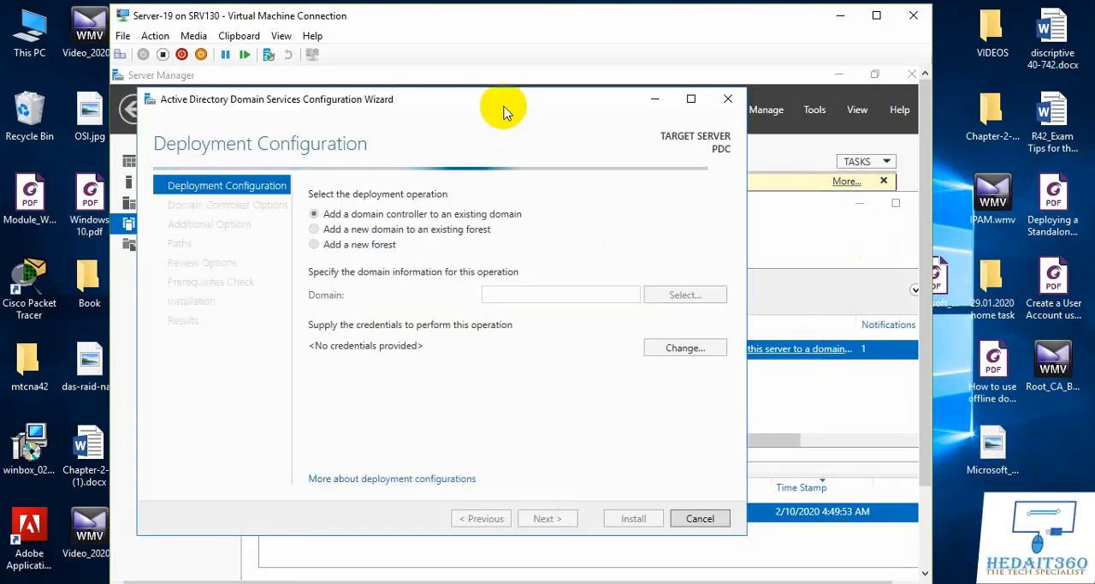
drag(508, 101, 604, 81)
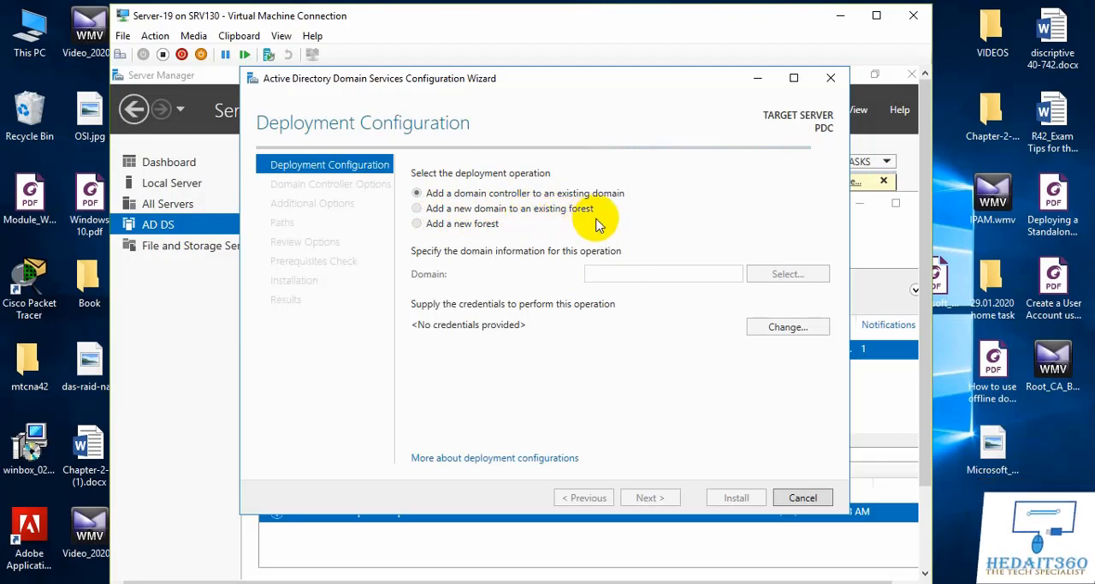
Step: Examine the domain type choices for adding a new domain to an existing forest
click(419, 209)
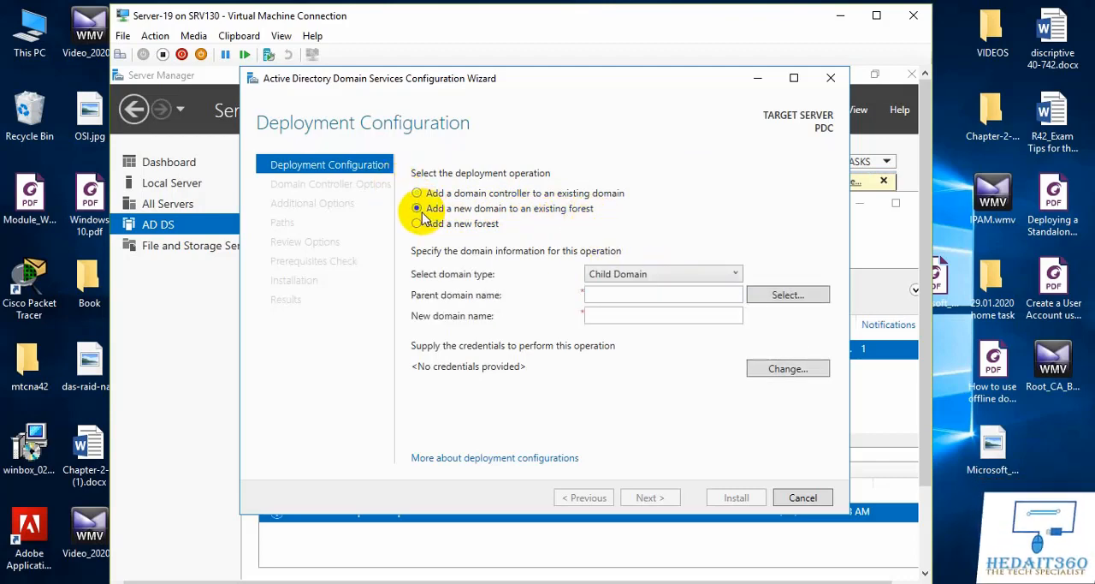
click(729, 277)
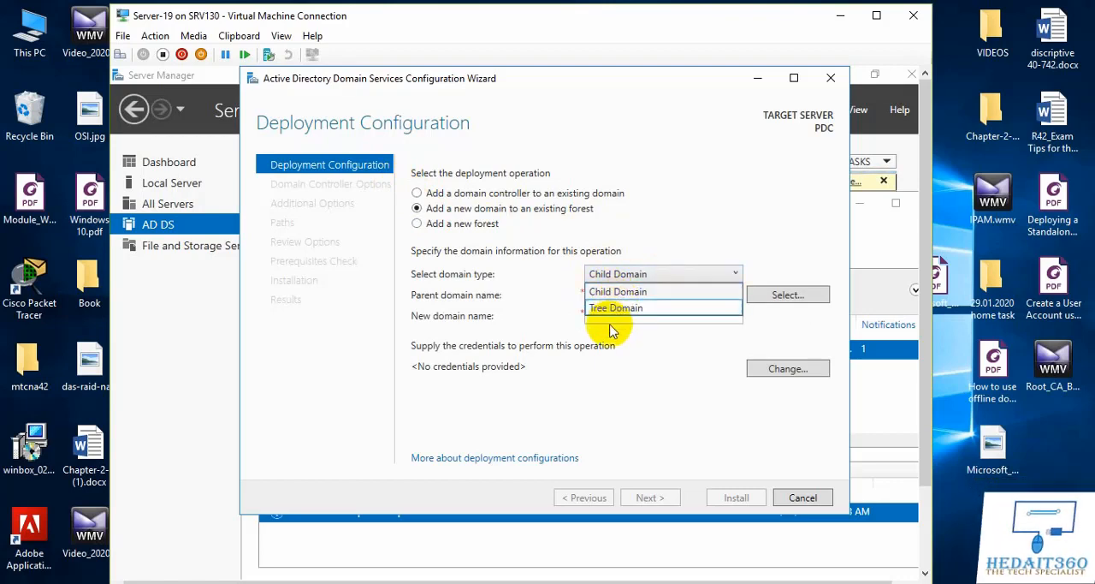
click(750, 239)
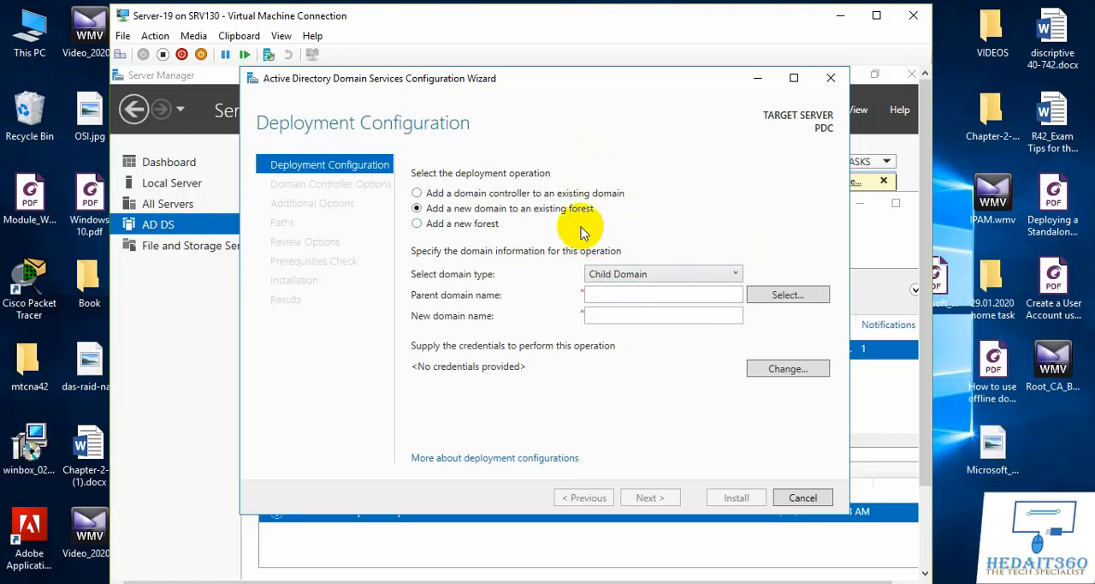
Step: Choose to add a new forest with the root domain name HEDAIT360.COM and continue to the domain controller options
click(417, 224)
click(631, 273)
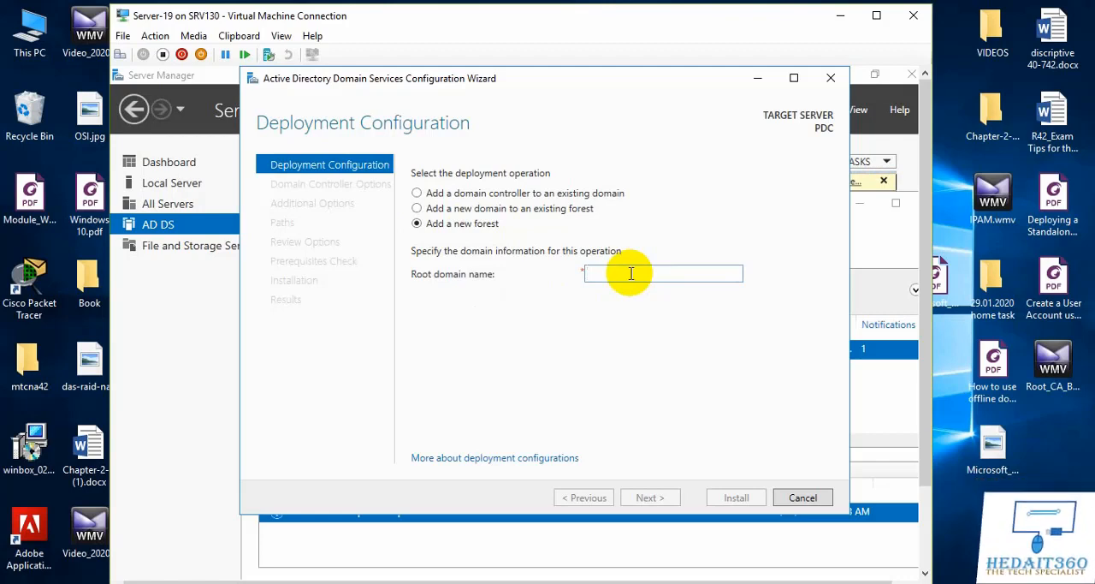
text(HEDAIT360.COM)
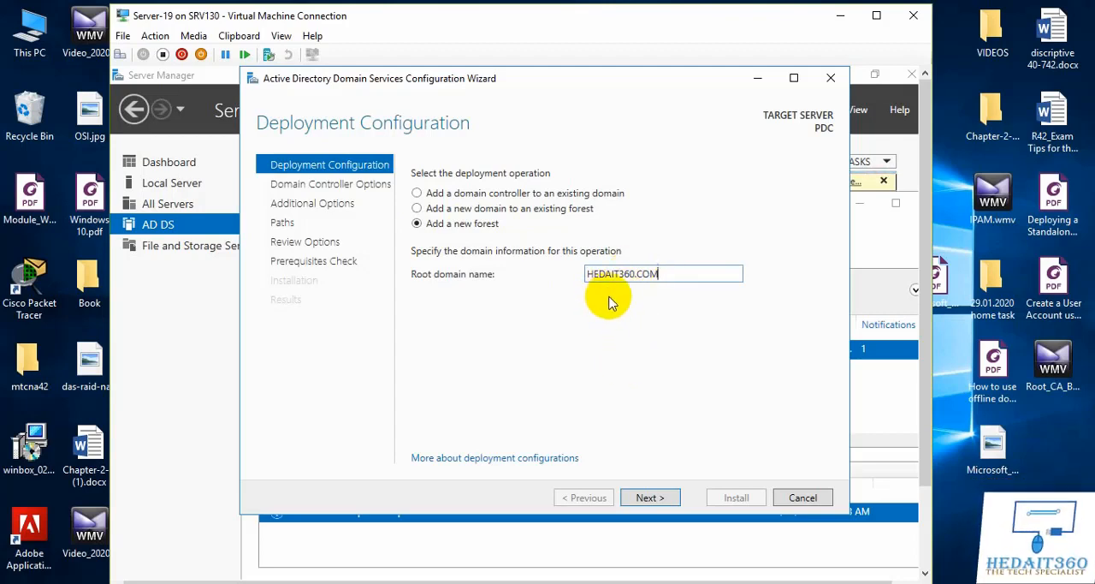
click(655, 500)
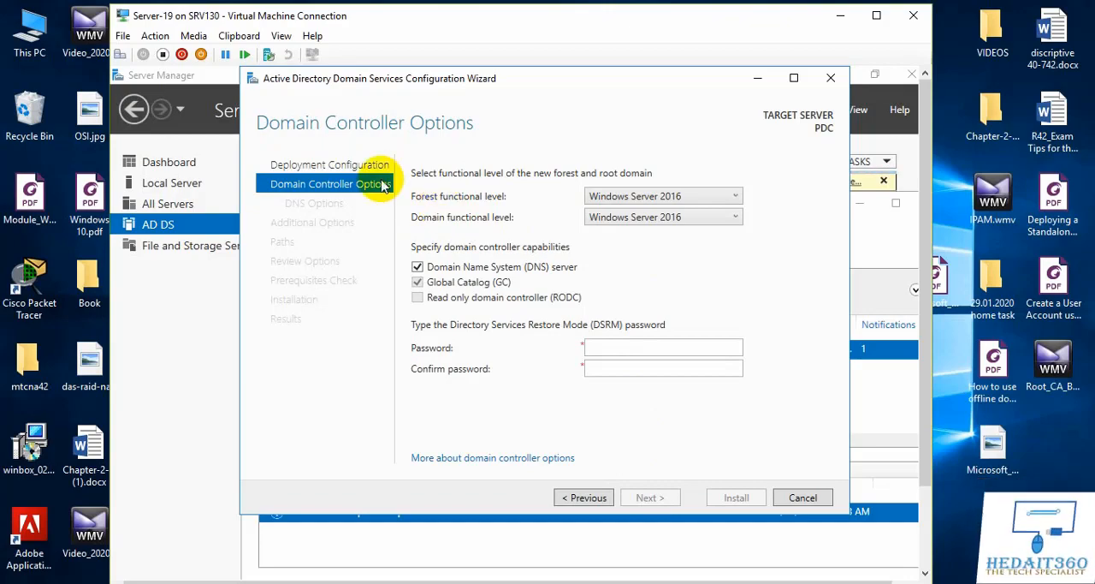
Step: Set both the forest functional level and the domain functional level to Windows Server 2012
click(676, 199)
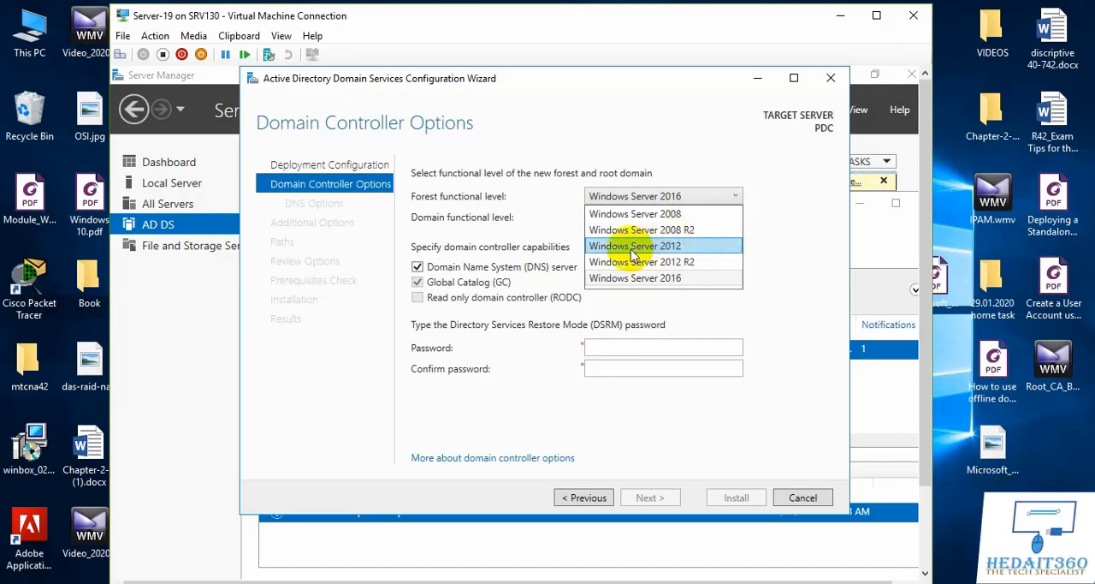
click(669, 247)
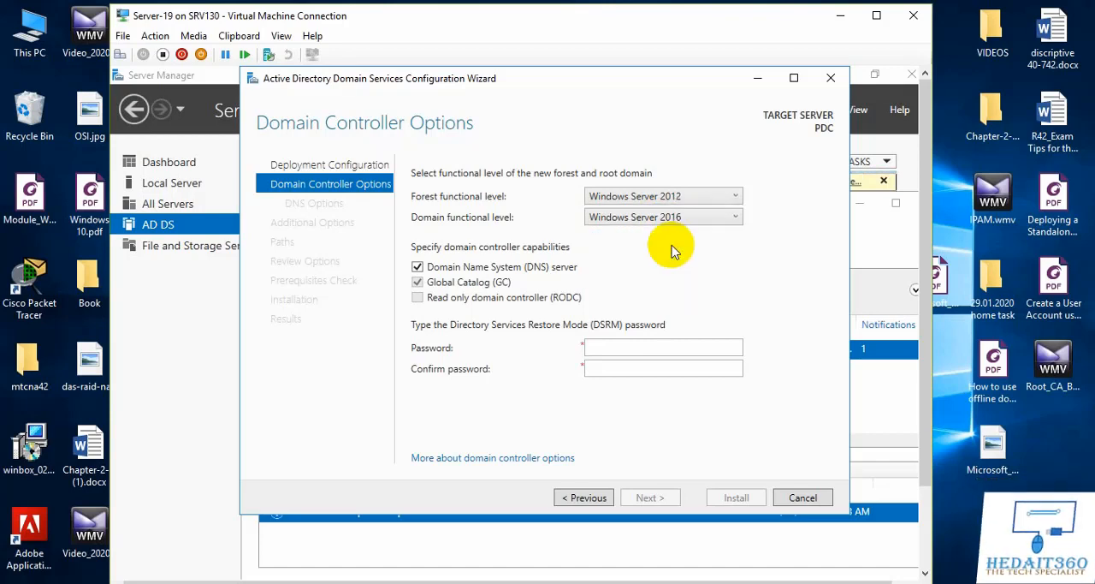
click(728, 223)
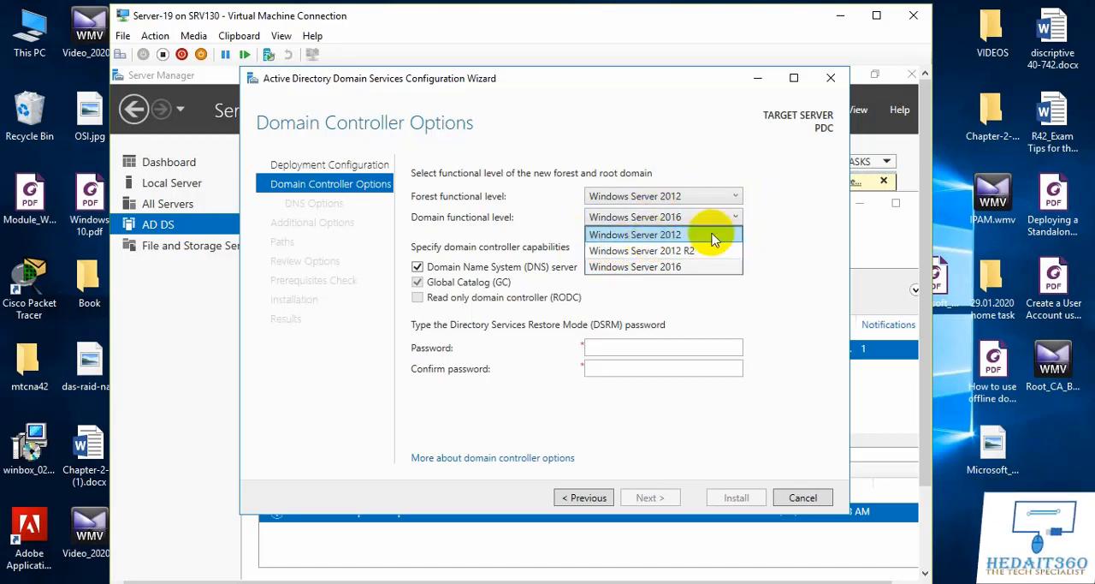
click(700, 239)
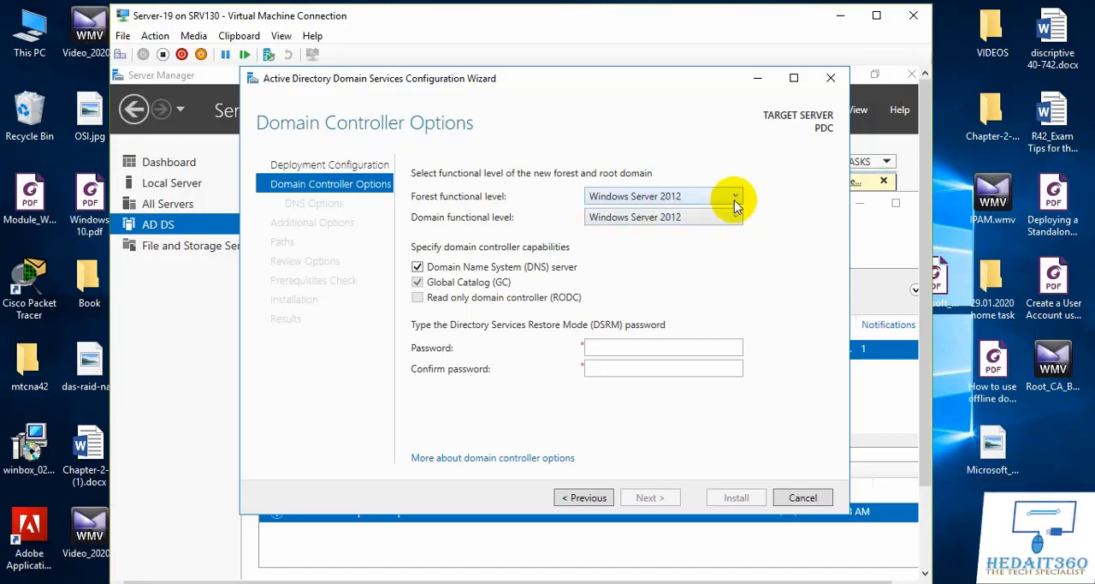
Step: Set the forest and domain functional levels to Windows Server 2016 and move the configuration wizard window aside
click(735, 198)
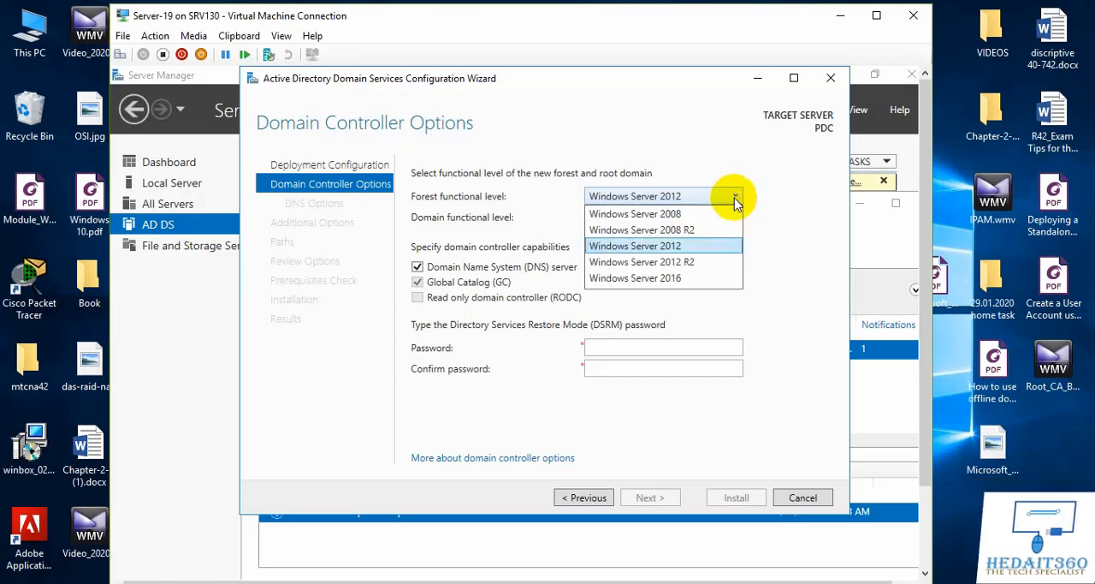
click(693, 286)
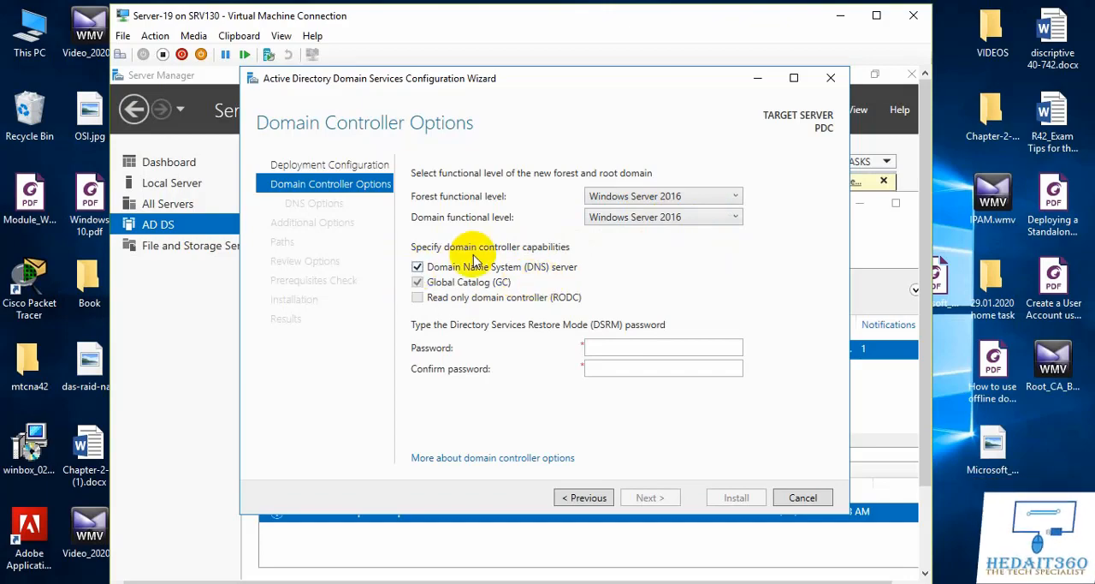
drag(258, 75, 339, 104)
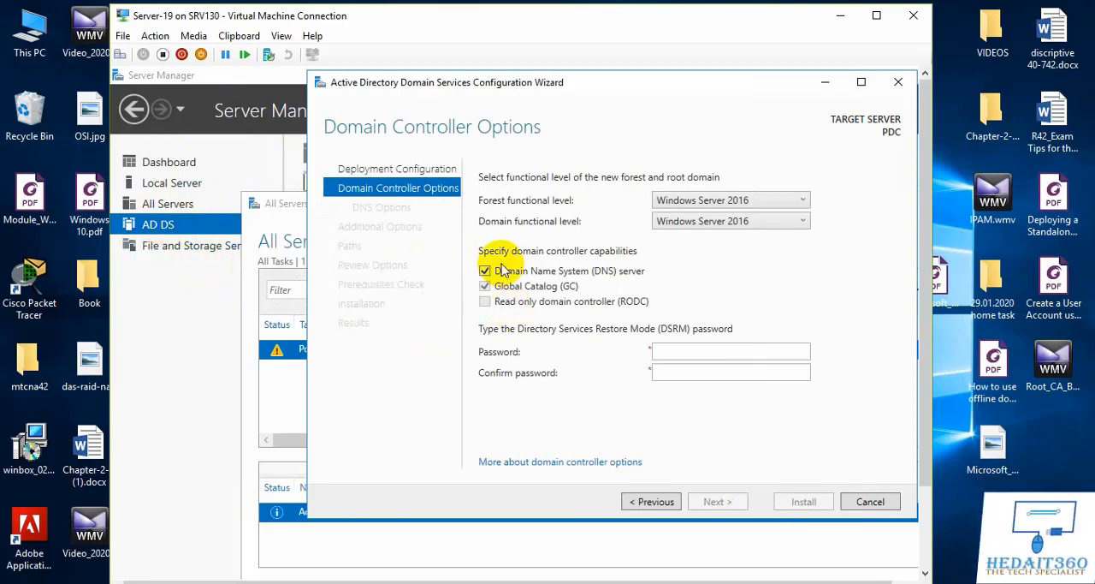
click(534, 92)
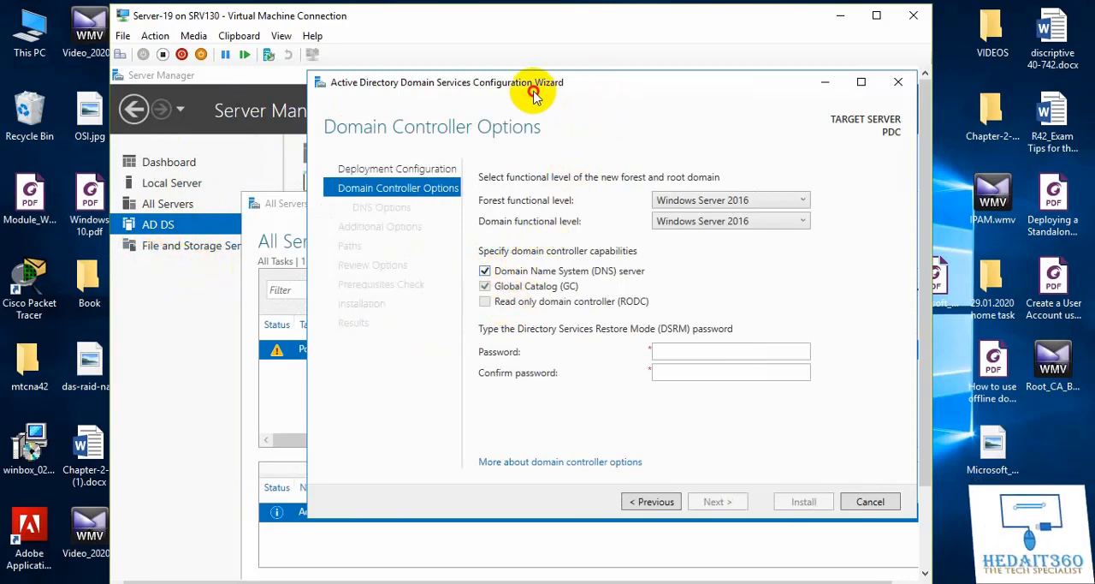
click(577, 96)
click(654, 116)
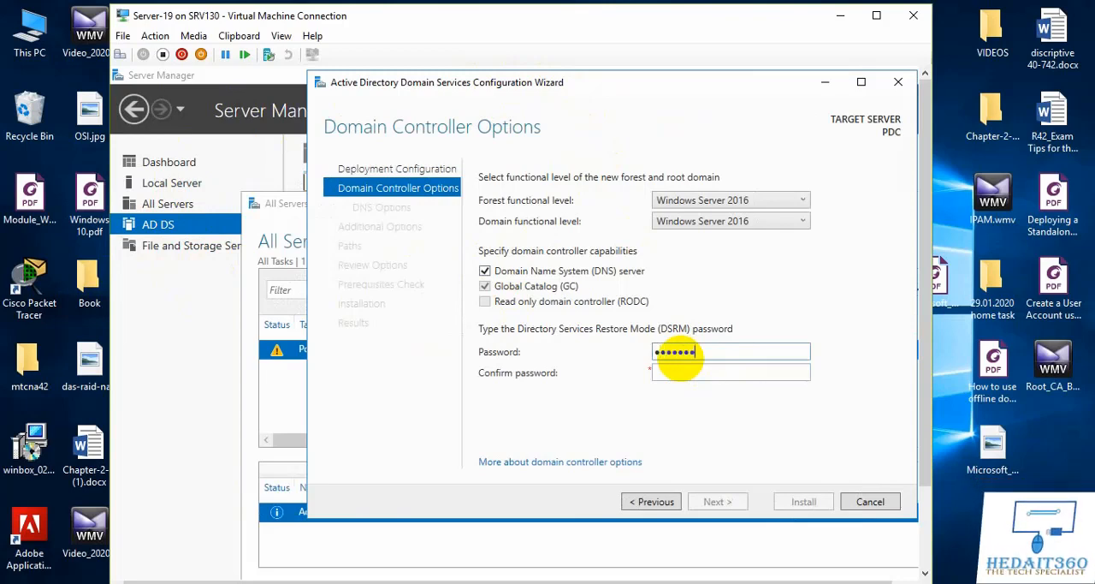
Step: Enter and confirm the Directory Services Restore Mode password, and continue to the DNS options
key(Tab)
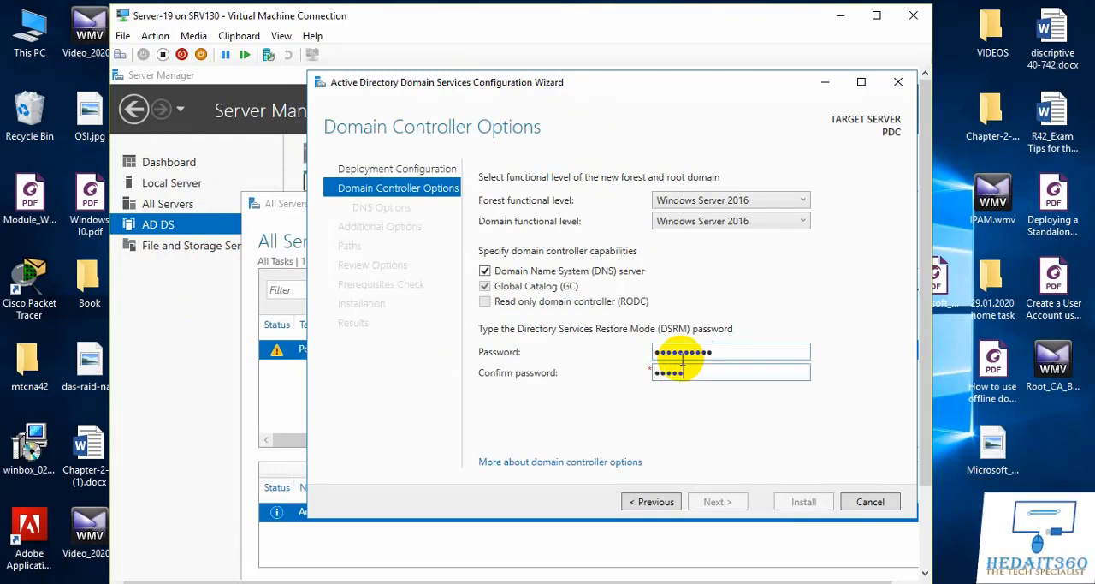
text(••••••••••)
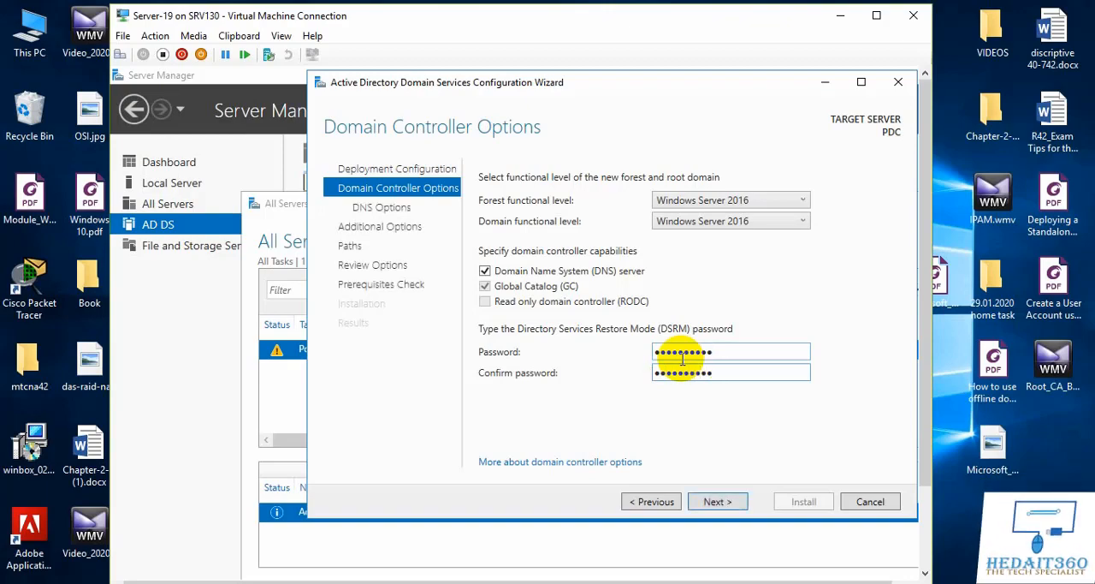
click(711, 504)
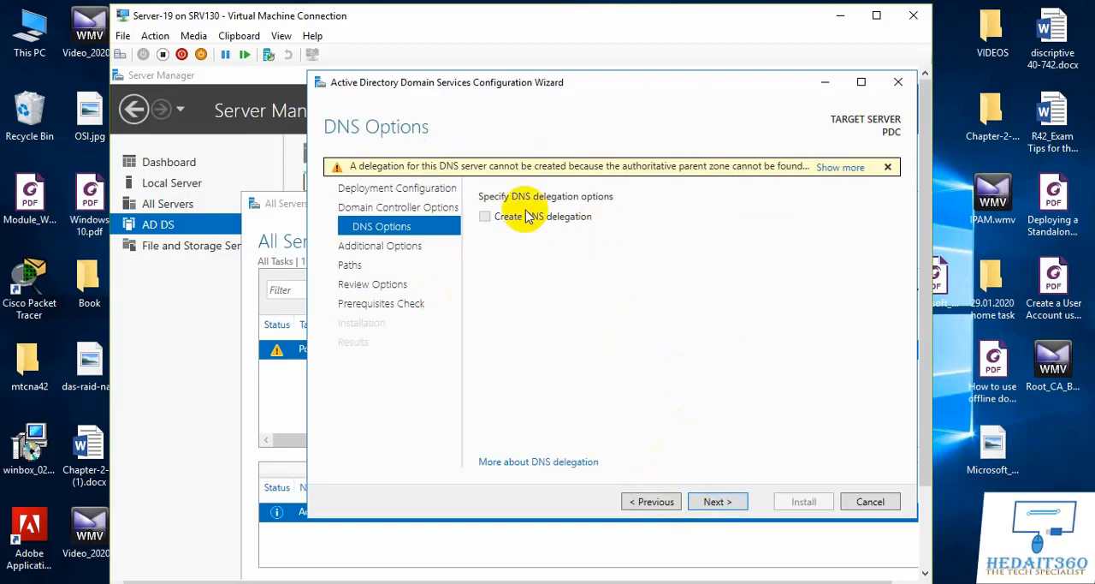
Step: Keep the default DNS delegation, NetBIOS name and AD DS folder settings, and continue to the review of selections
click(719, 503)
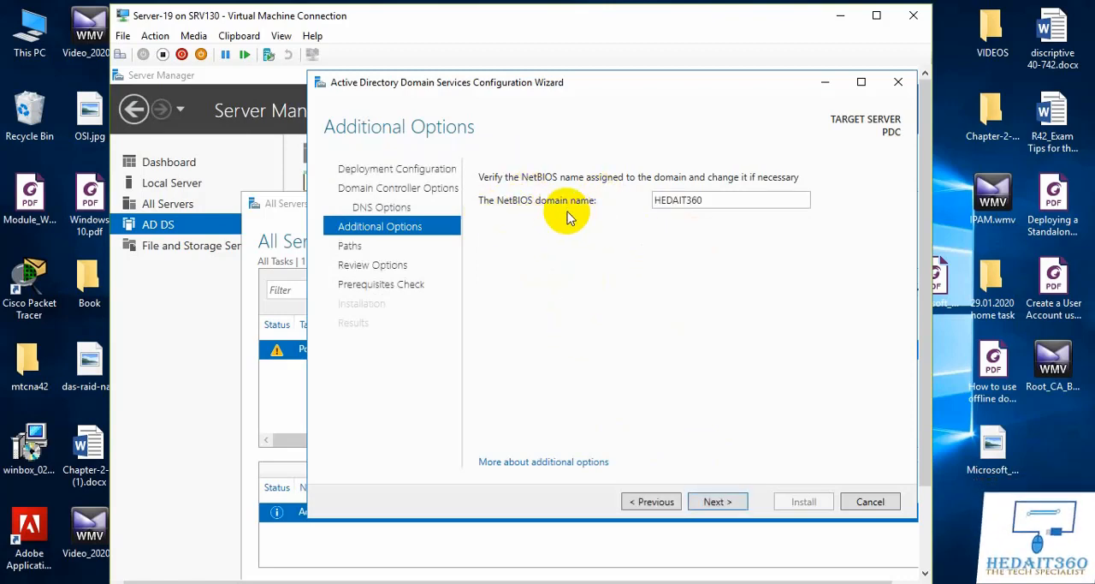
click(717, 503)
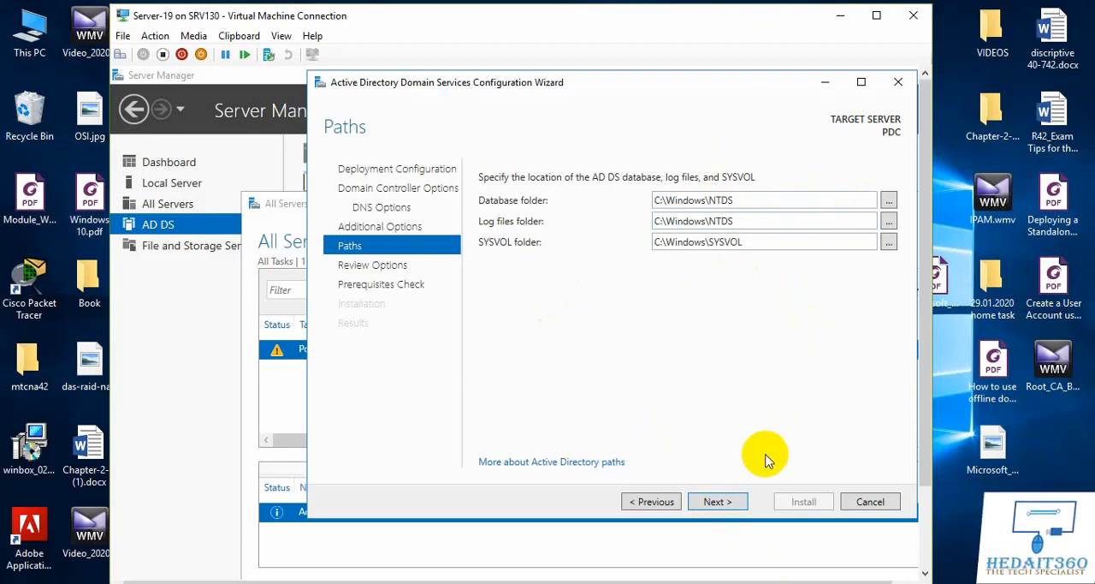
click(717, 503)
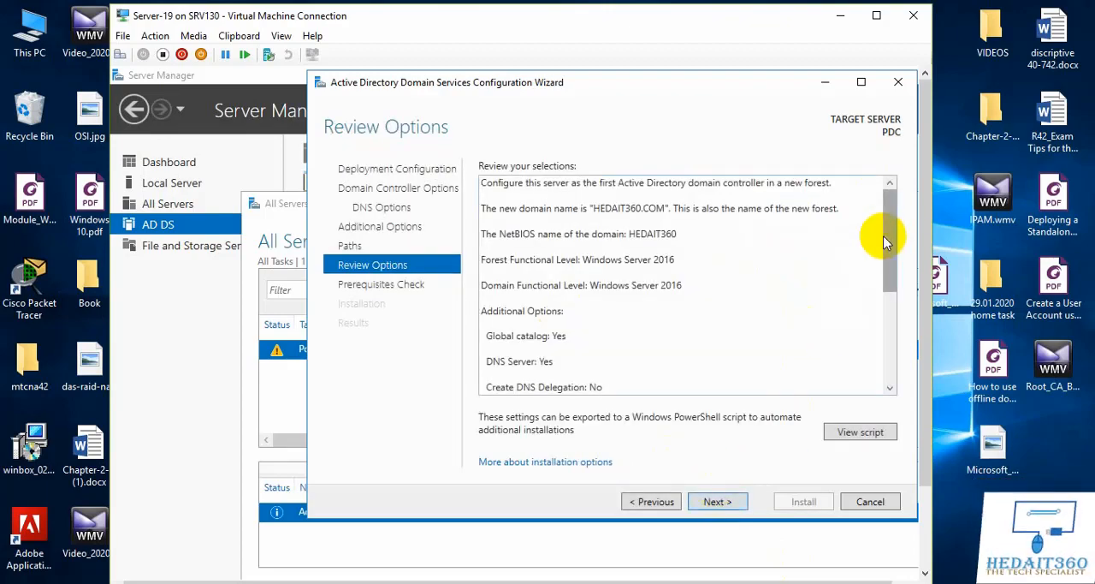
Step: Review the full list of selected promotion options and continue to the prerequisites check
drag(888, 231, 902, 357)
drag(910, 313, 886, 167)
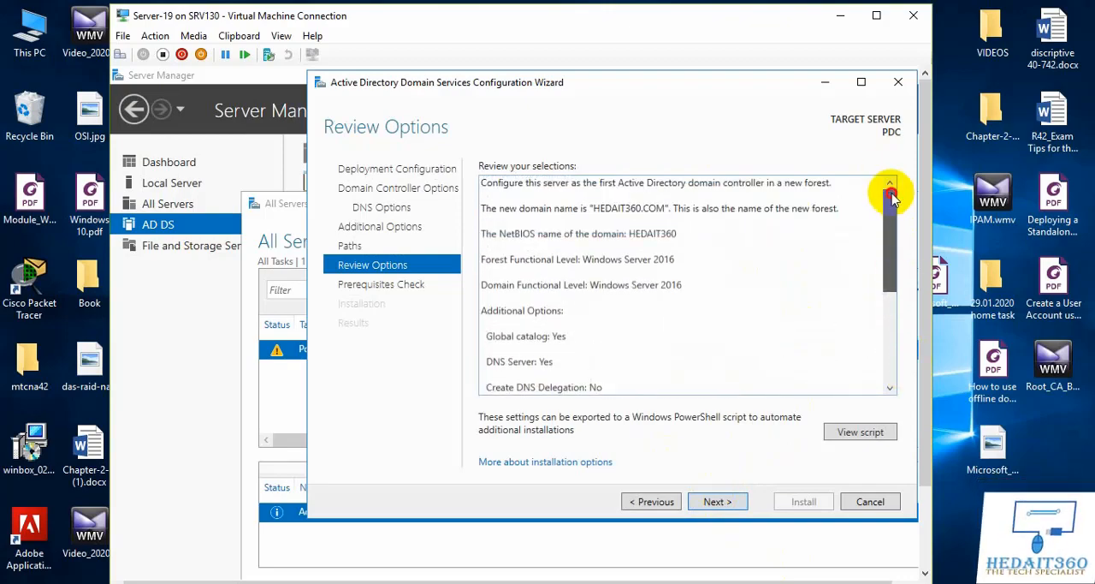
click(726, 507)
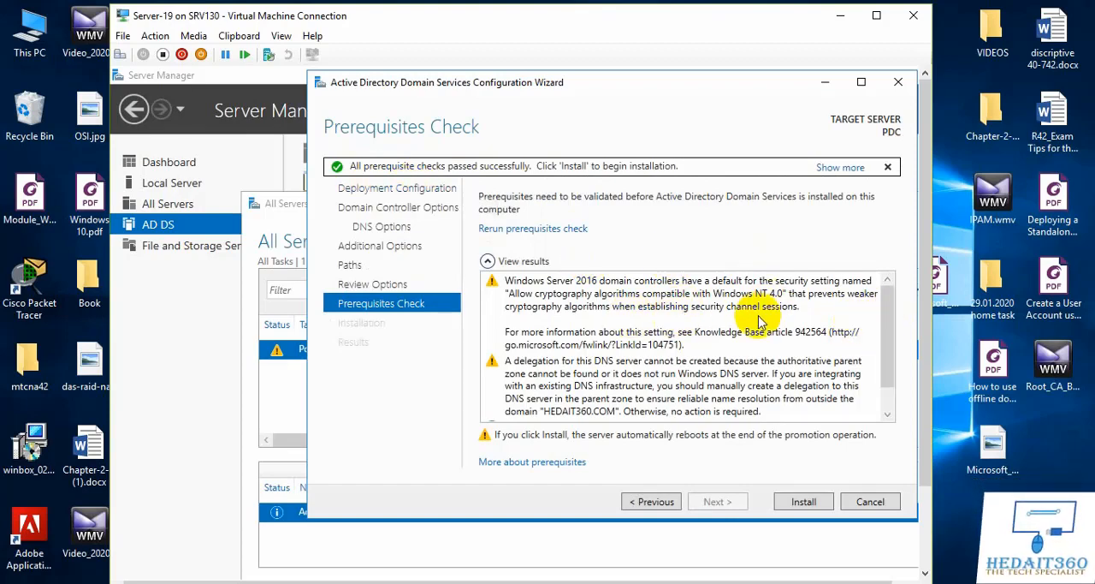
Step: Read through the prerequisites check results and start the domain controller installation
drag(887, 335, 881, 387)
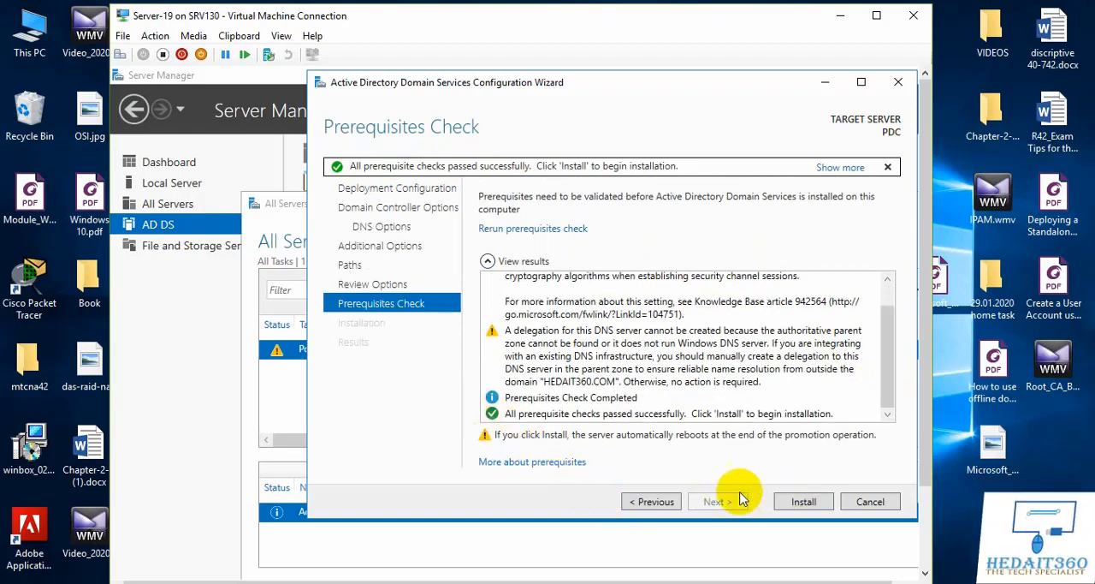
click(803, 503)
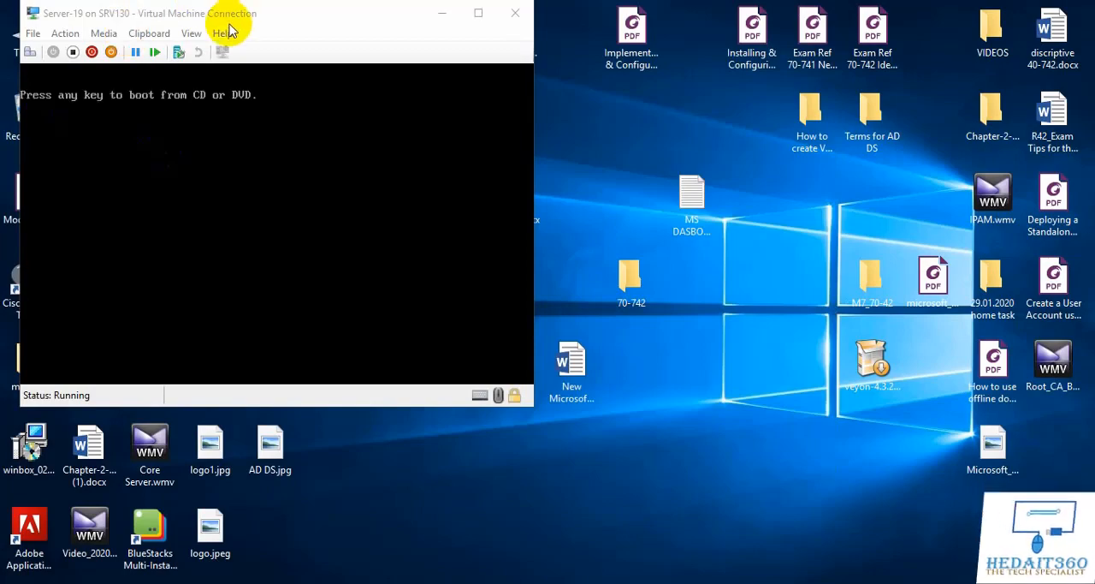
Step: Reposition the virtual machine connection window on the host desktop while the server restarts
drag(240, 21, 421, 68)
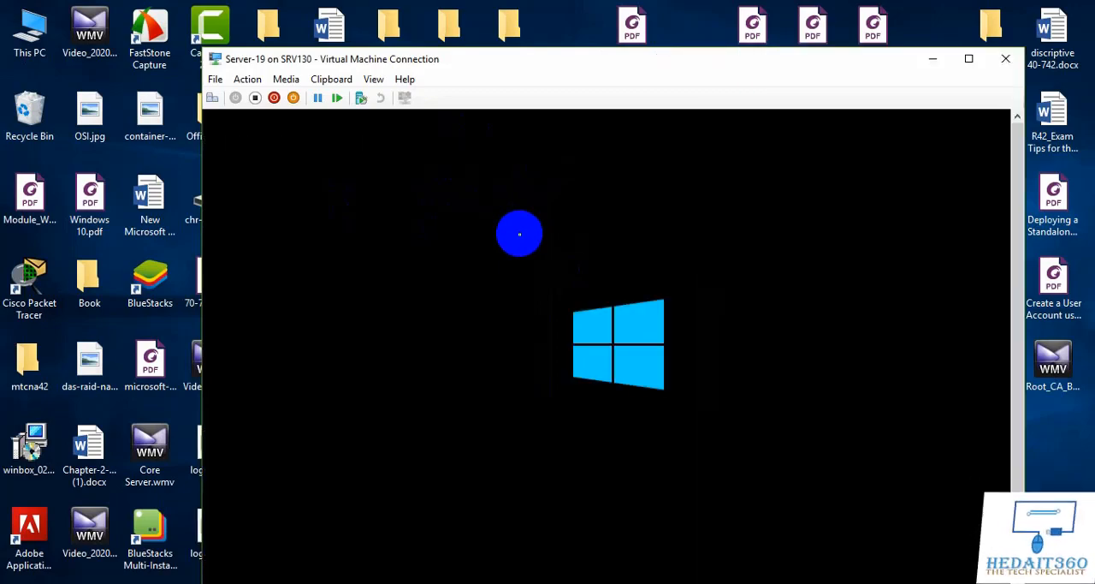
drag(749, 66, 606, 53)
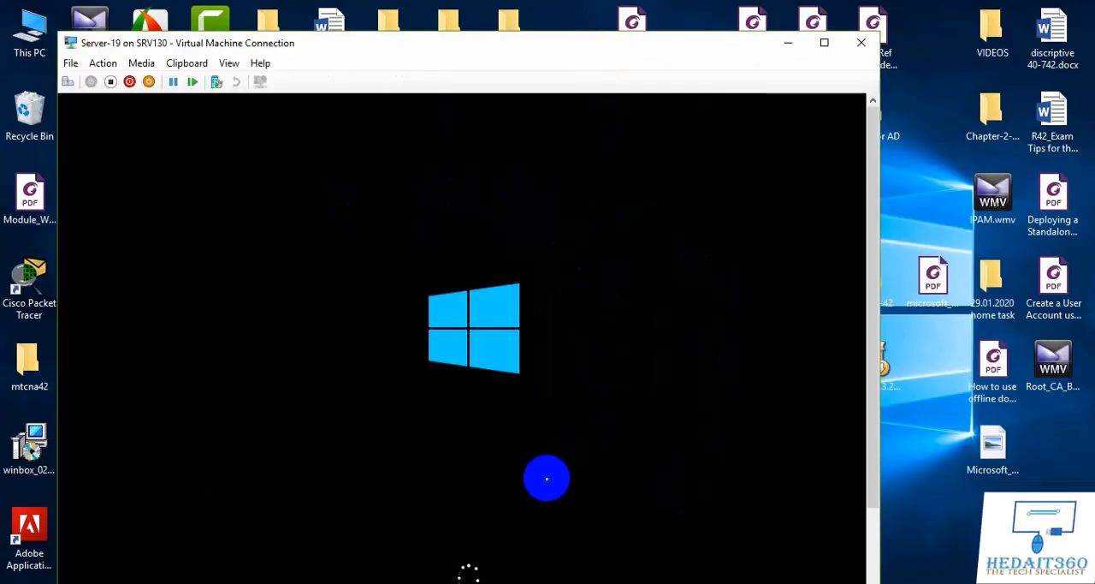